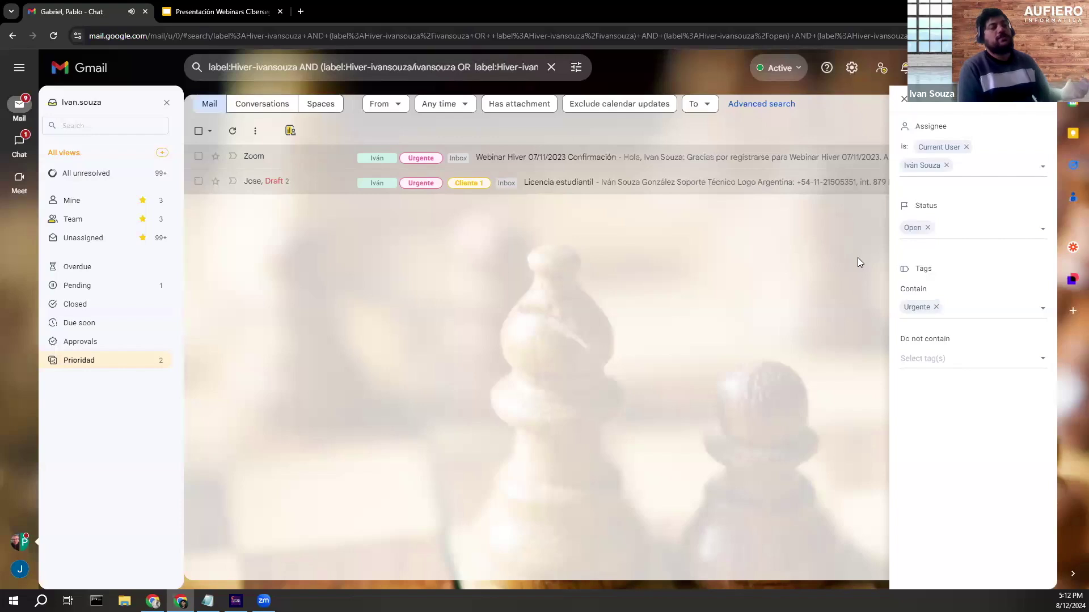
Close the Prioridad view's filters and the shared mailbox views, and open Hiver Analytics.
left_click(905, 101)
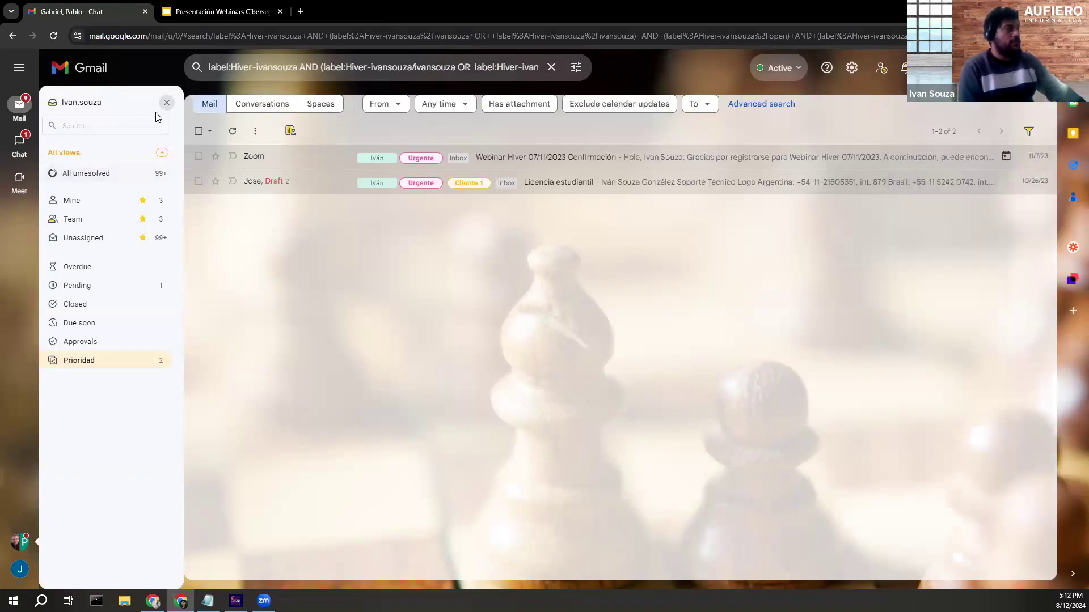
left_click(164, 104)
mouse_move(13, 530)
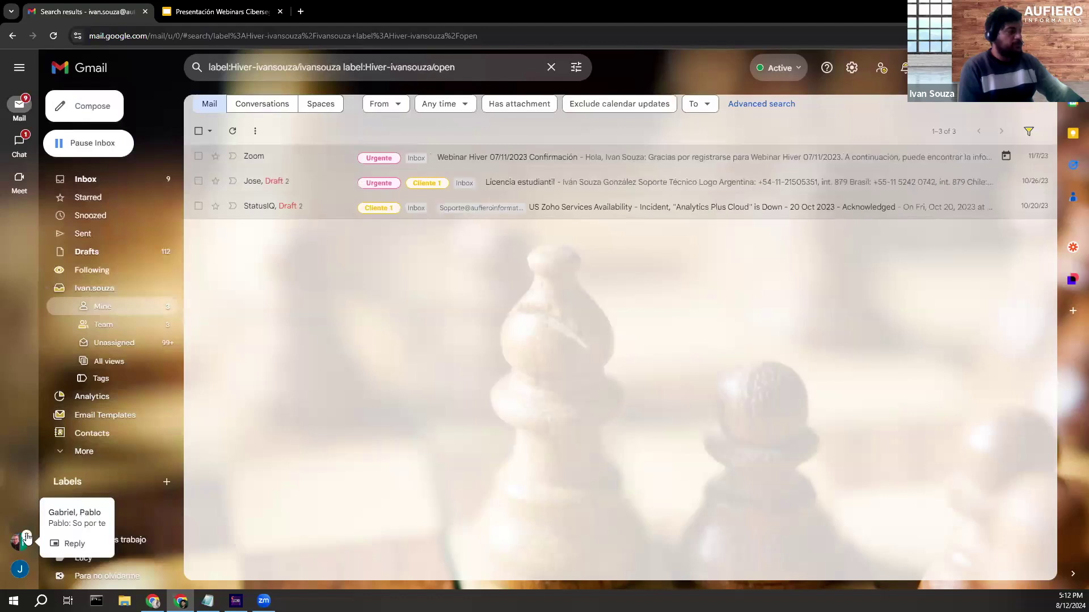
left_click(91, 400)
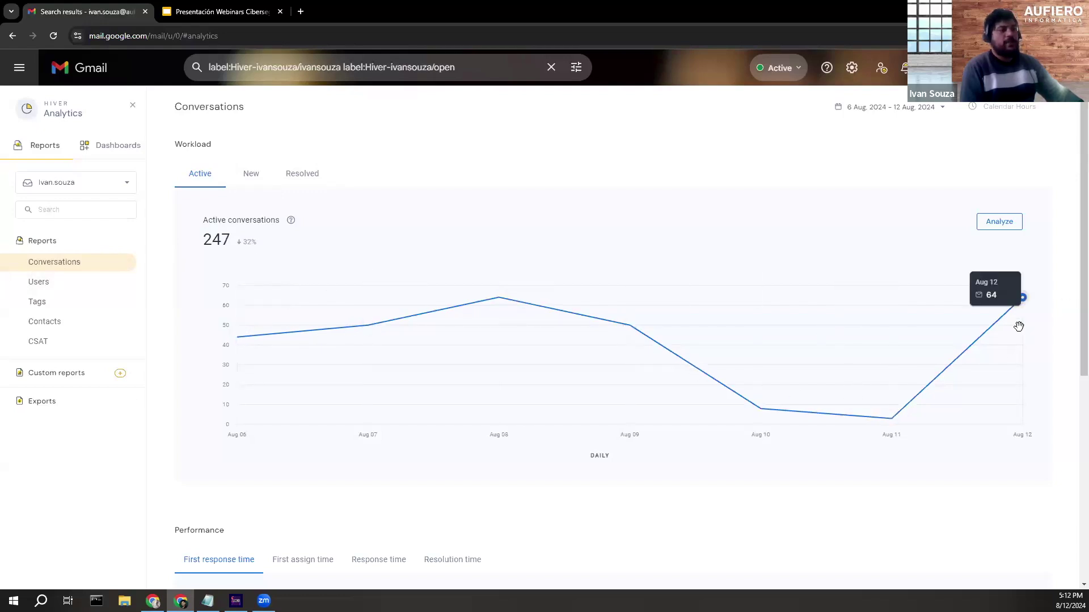
Analyze the Active conversations report and review its list of associated conversations.
left_click(987, 223)
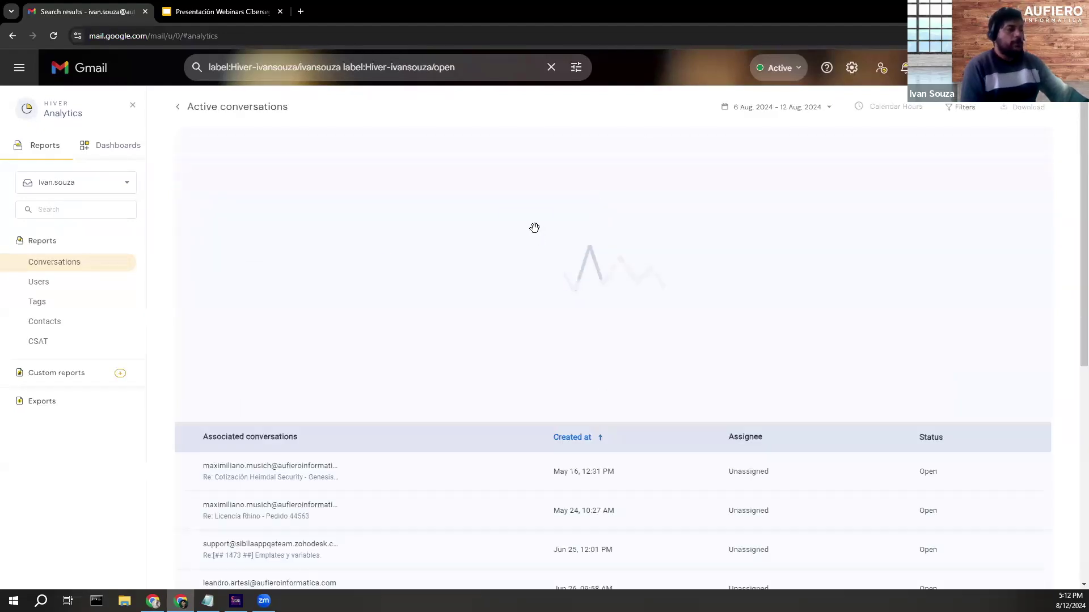
scroll(546, 227, "down", 5)
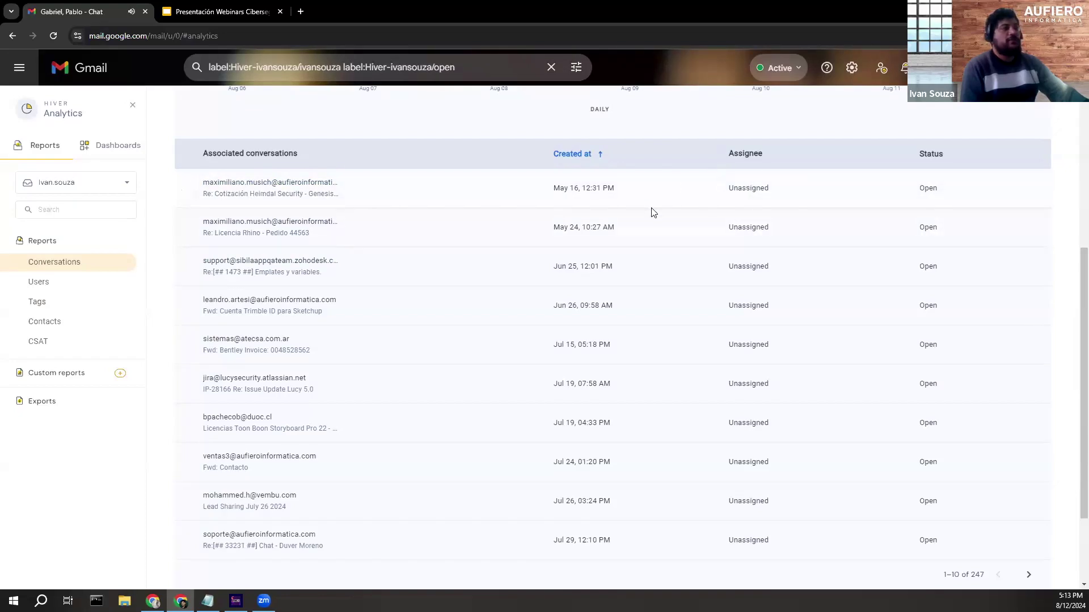
scroll(812, 336, "up", 1)
scroll(812, 336, "up", 5)
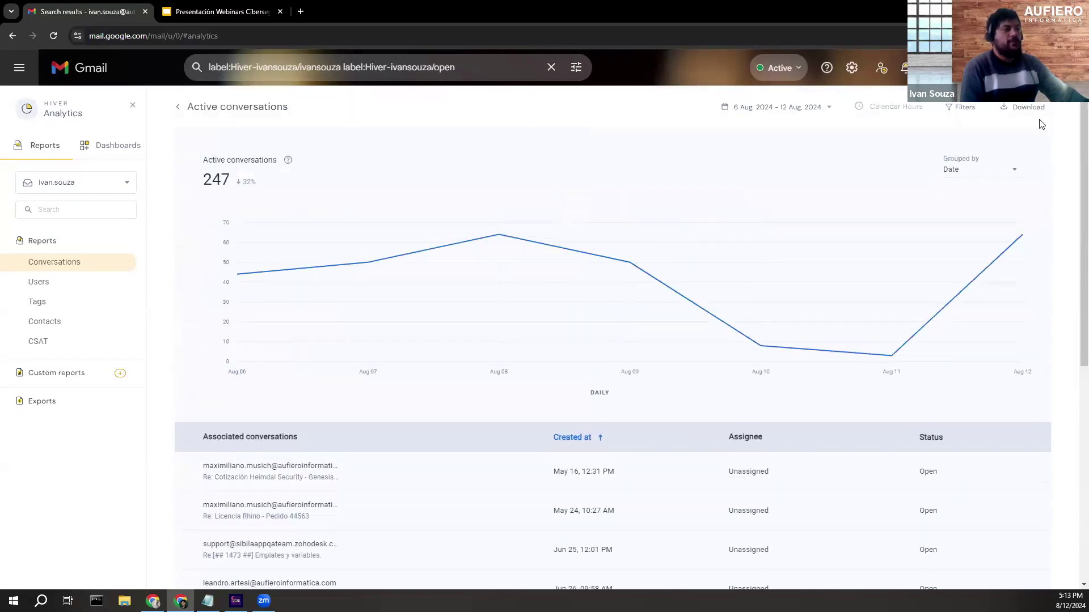
Change the grouping of the Active conversations report to Status, and finally to Tags.
left_click(960, 170)
left_click(983, 199)
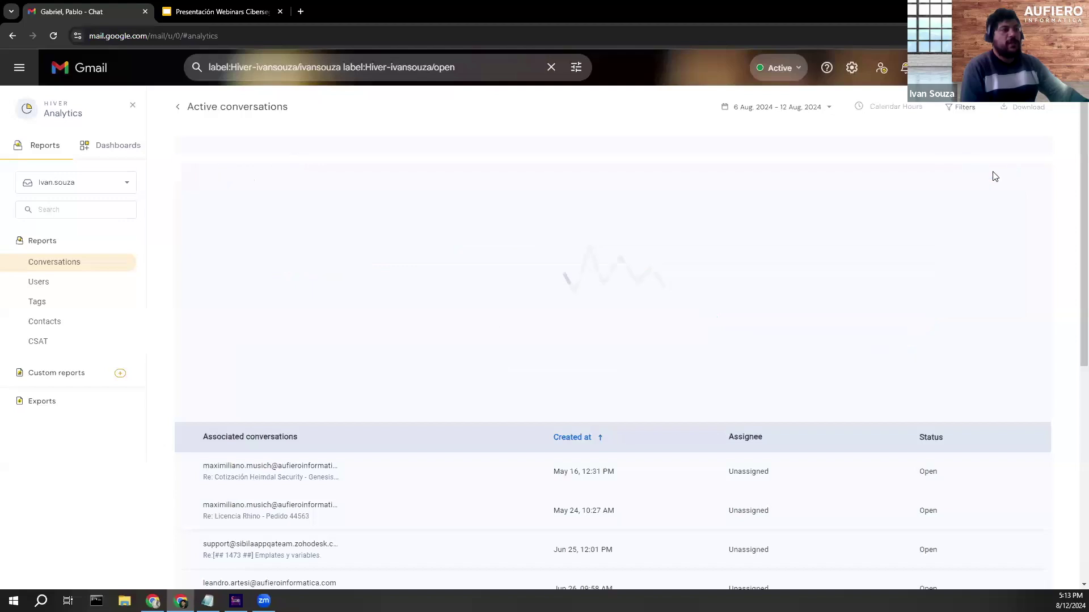
left_click(973, 178)
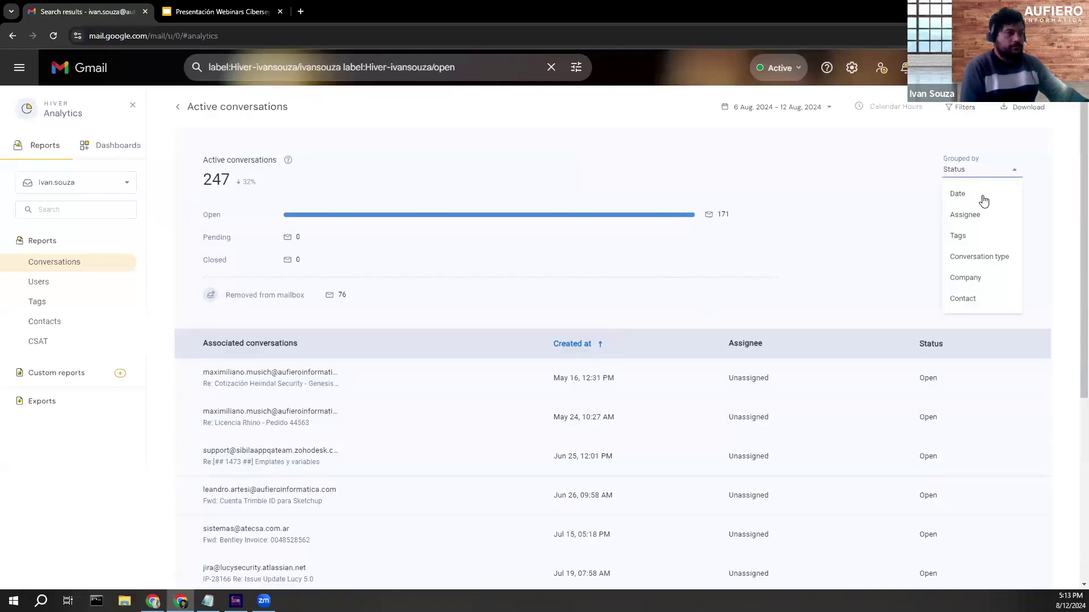
key("Return")
left_click(982, 173)
left_click(993, 236)
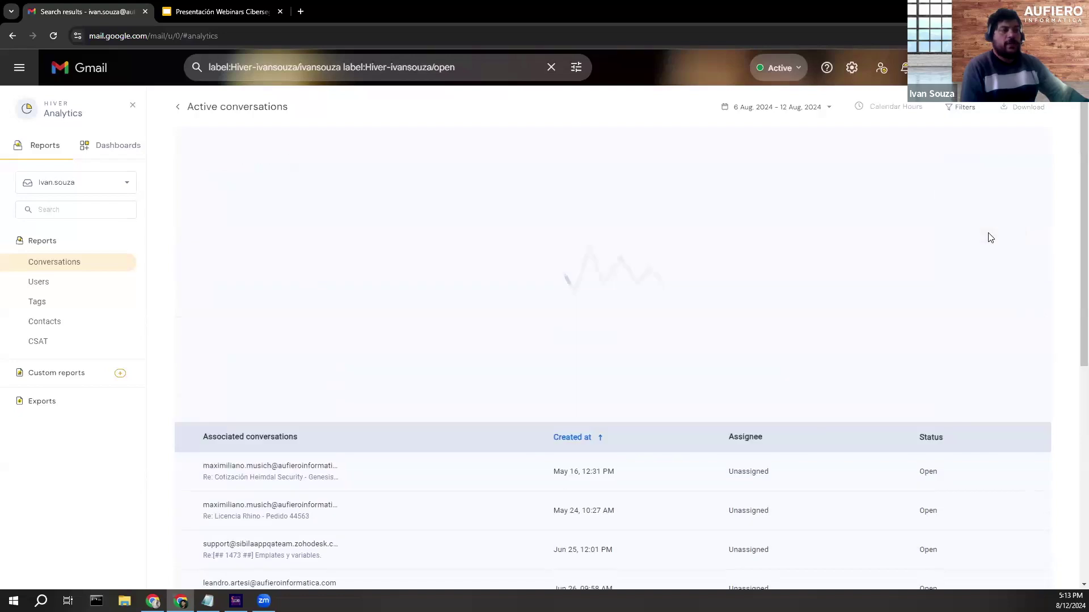
Open the Users report and compare the assigned workload, emails sent and user performance table.
left_click(39, 283)
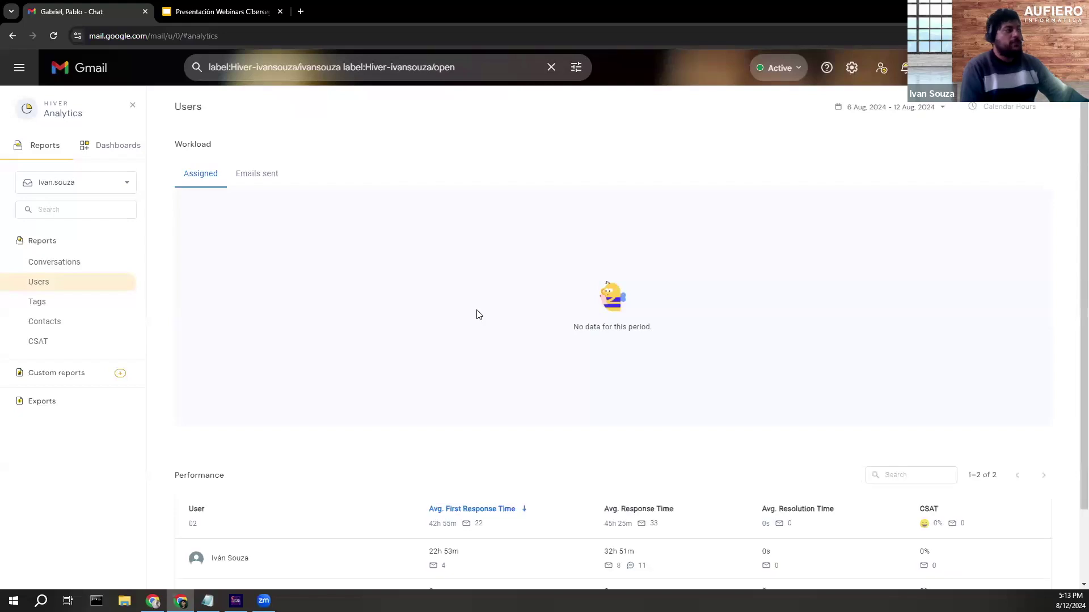
scroll(478, 314, "down", 2)
scroll(477, 352, "up", 2)
scroll(506, 346, "down", 2)
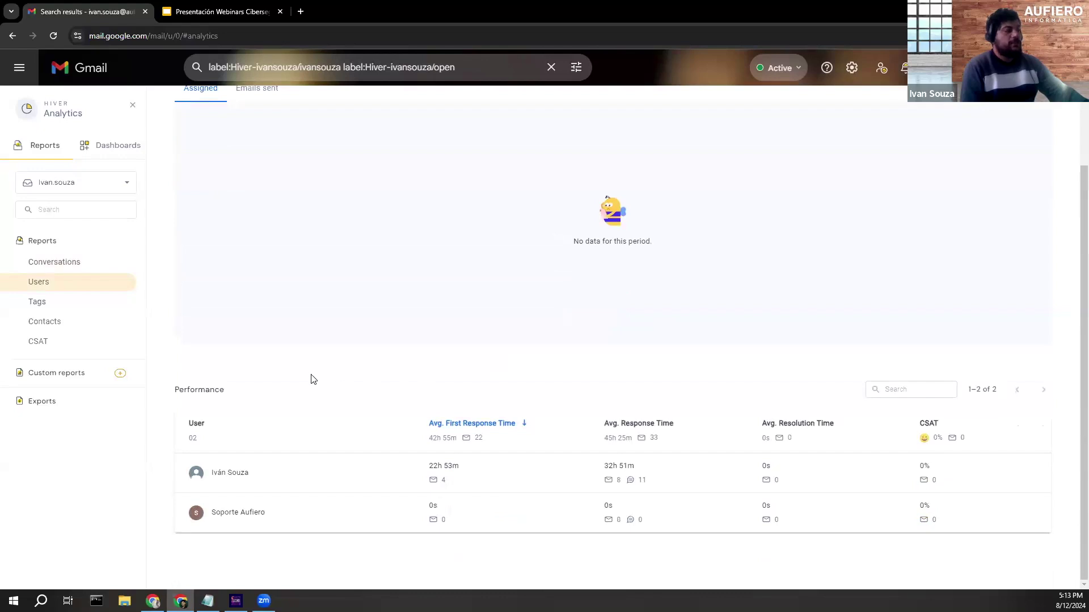
scroll(312, 377, "up", 2)
left_click(257, 175)
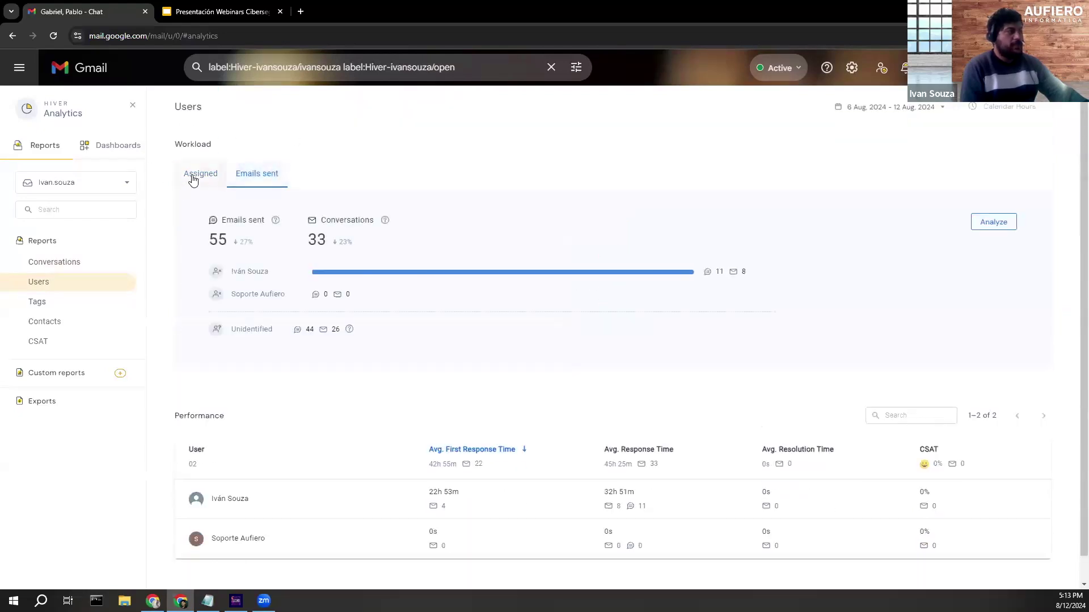
left_click(194, 176)
scroll(225, 474, "down", 2)
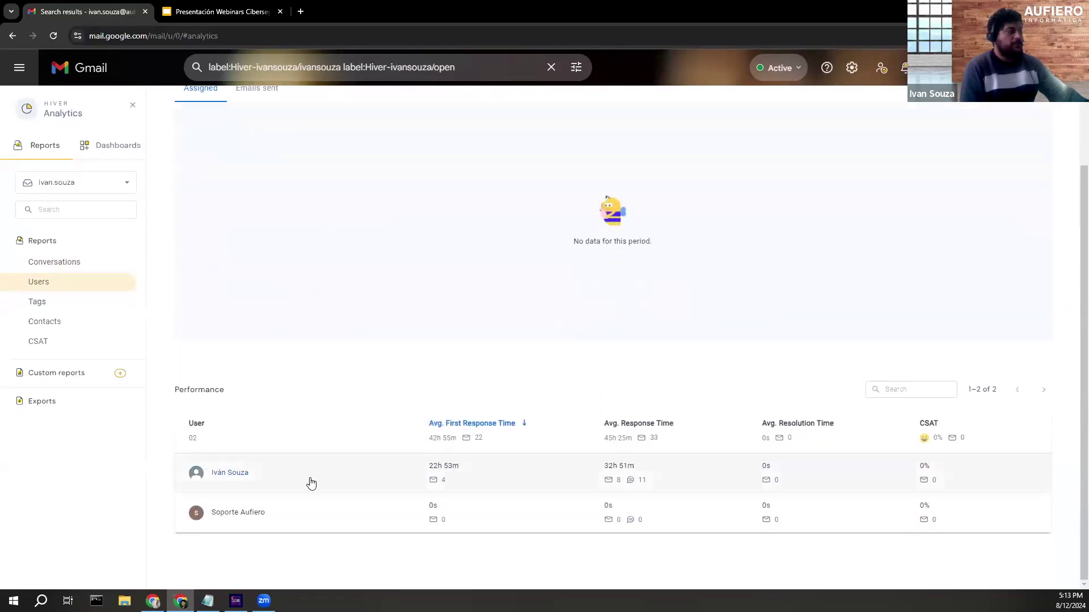
Open the individual report of the first user in the Performance table and review the CSAT section.
left_click(270, 478)
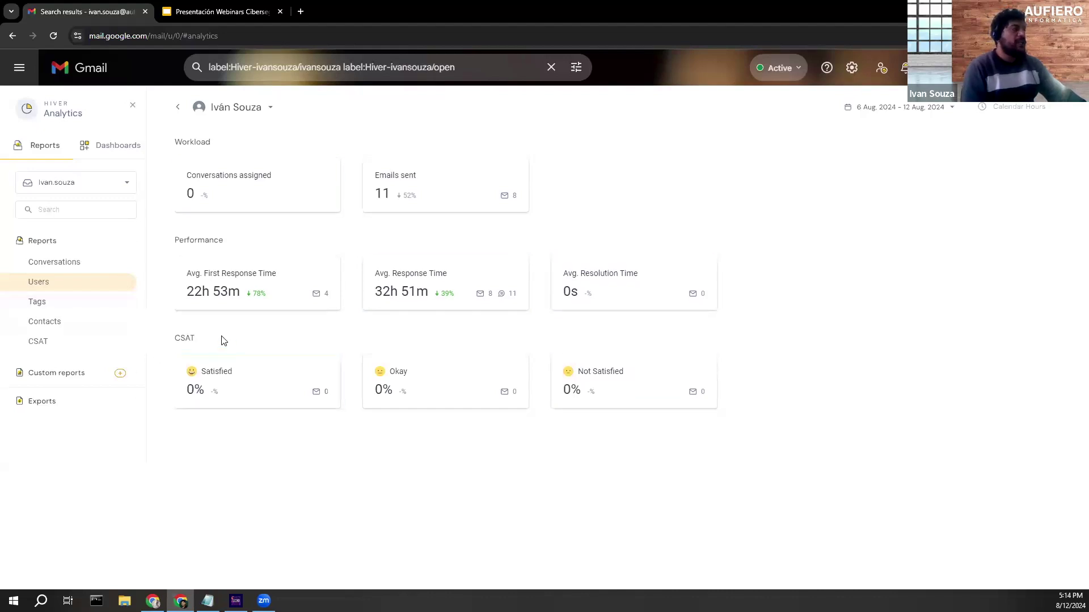
double_click(181, 338)
left_click(306, 482)
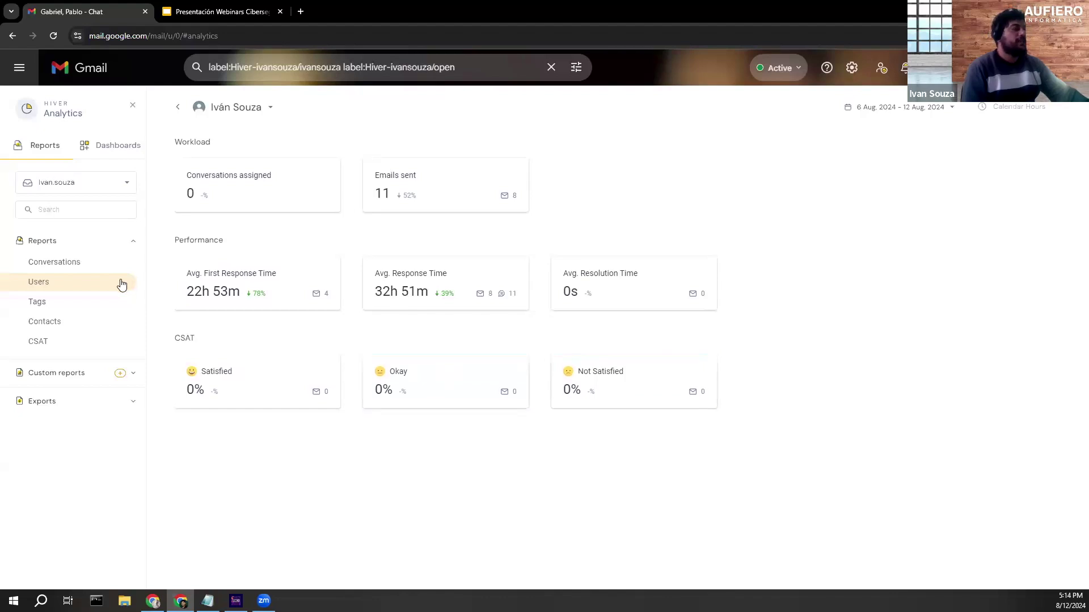
Open the Tags report and review its workload and performance tables.
left_click(66, 310)
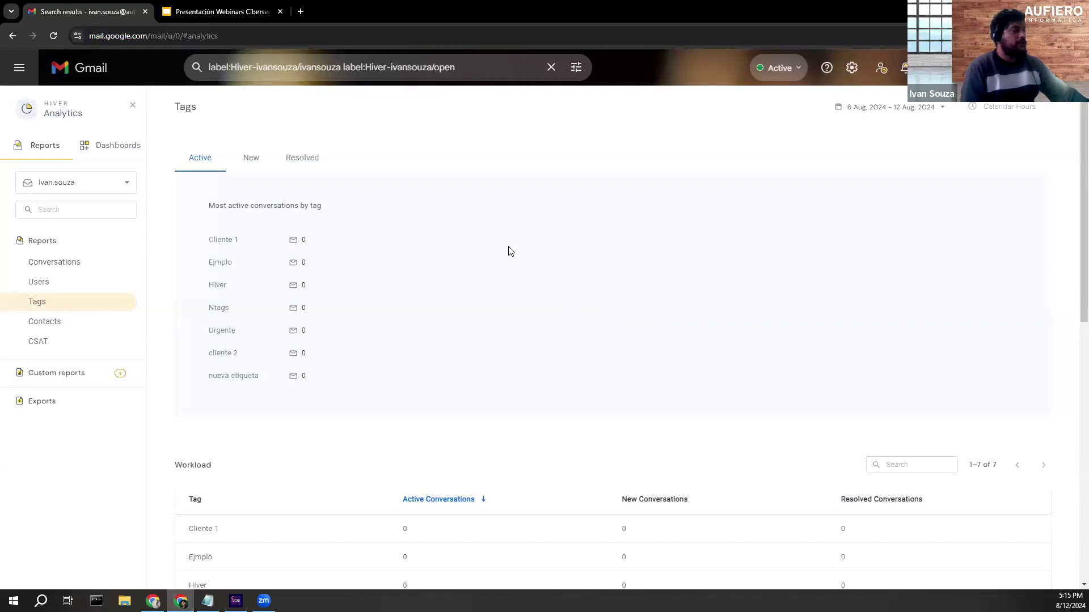
scroll(548, 254, "down", 10)
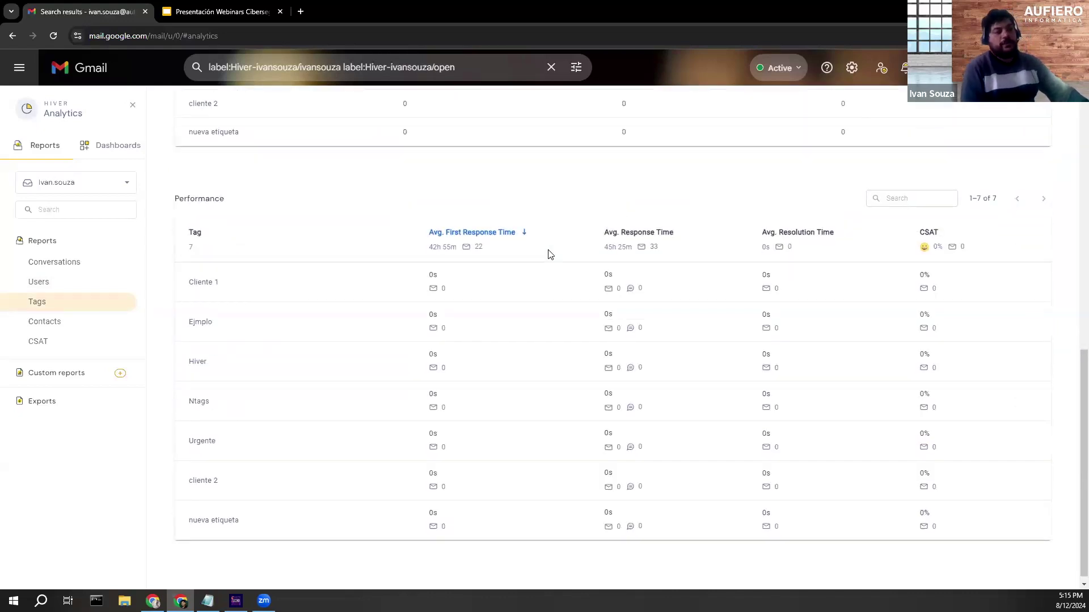
scroll(548, 254, "up", 5)
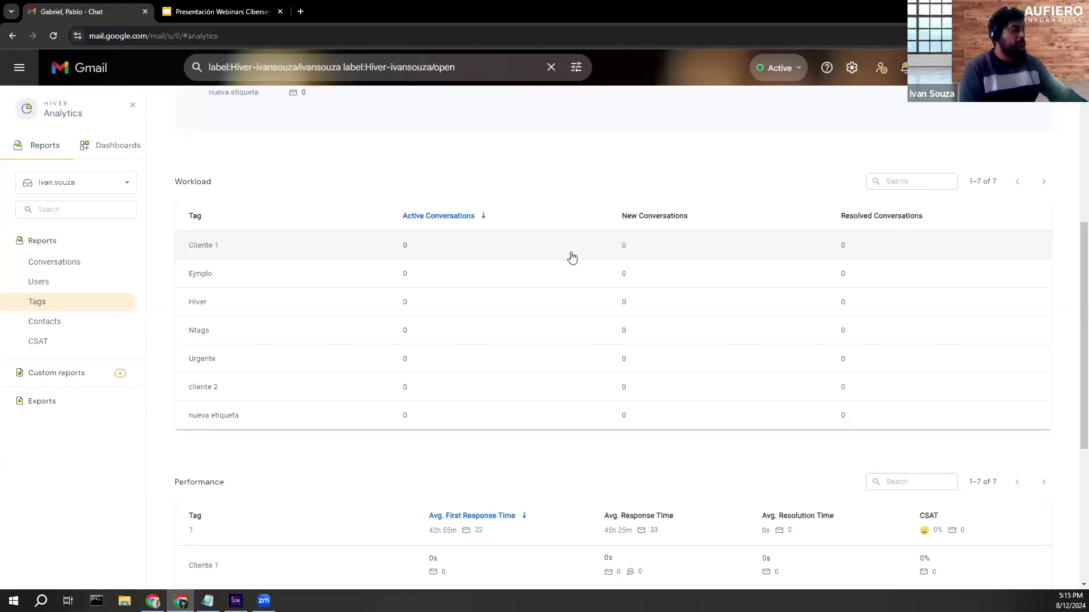
scroll(569, 254, "down", 5)
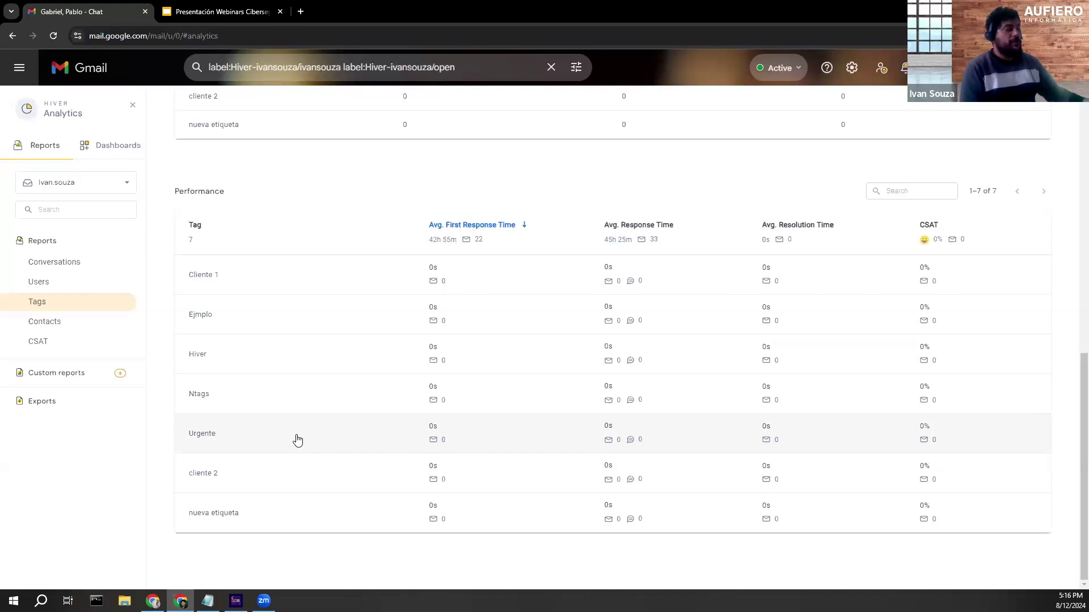
Open the detailed report for the Urgente tag and review its CSAT section.
left_click(226, 450)
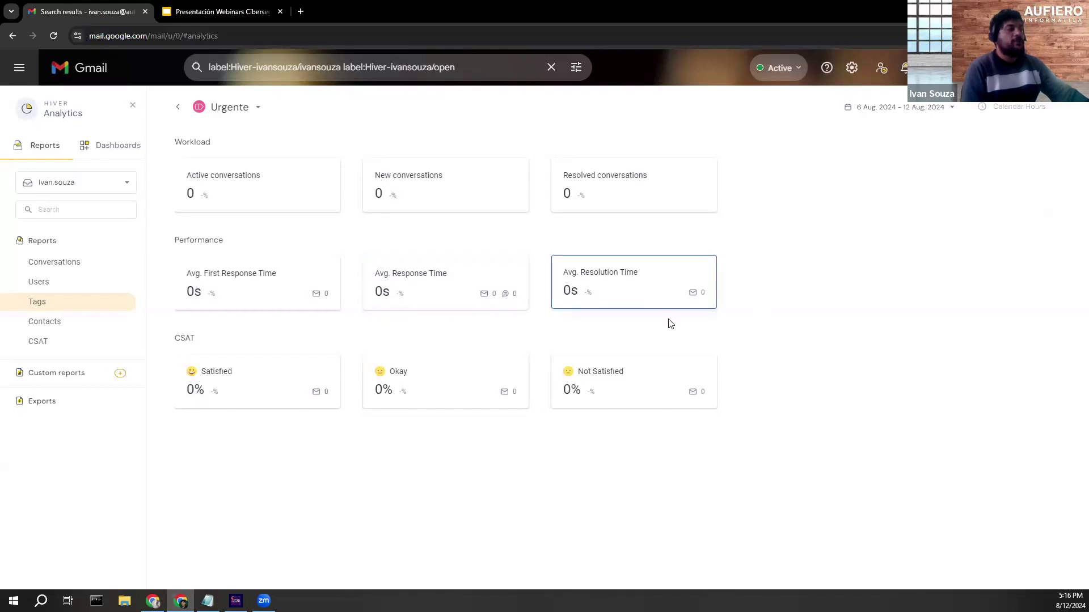
left_click_drag(165, 340, 294, 342)
left_click(898, 332)
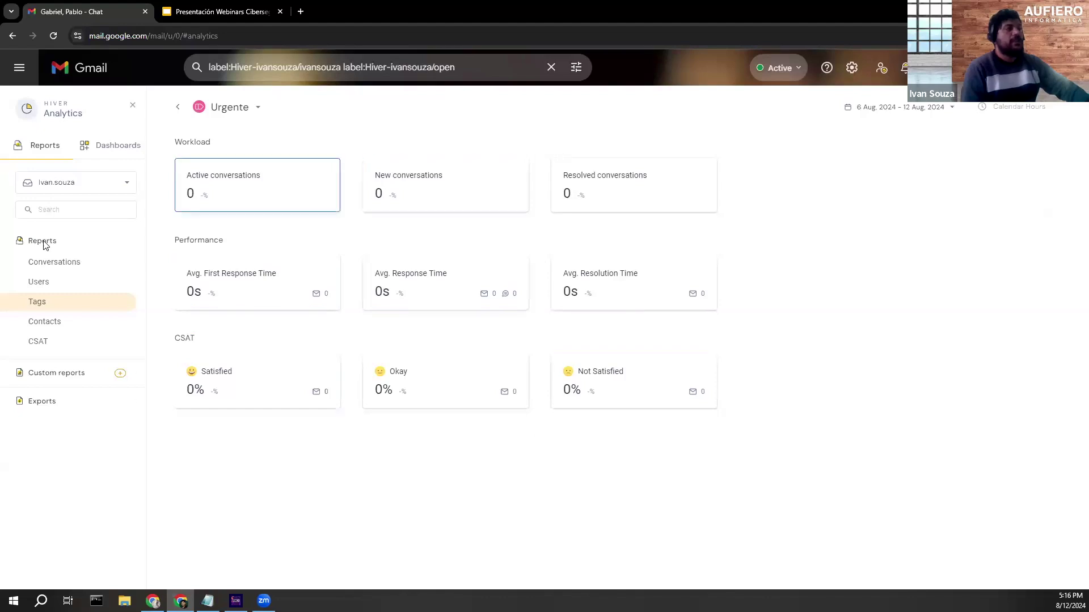
Open the Contacts report and review the workload and performance by company.
left_click(67, 329)
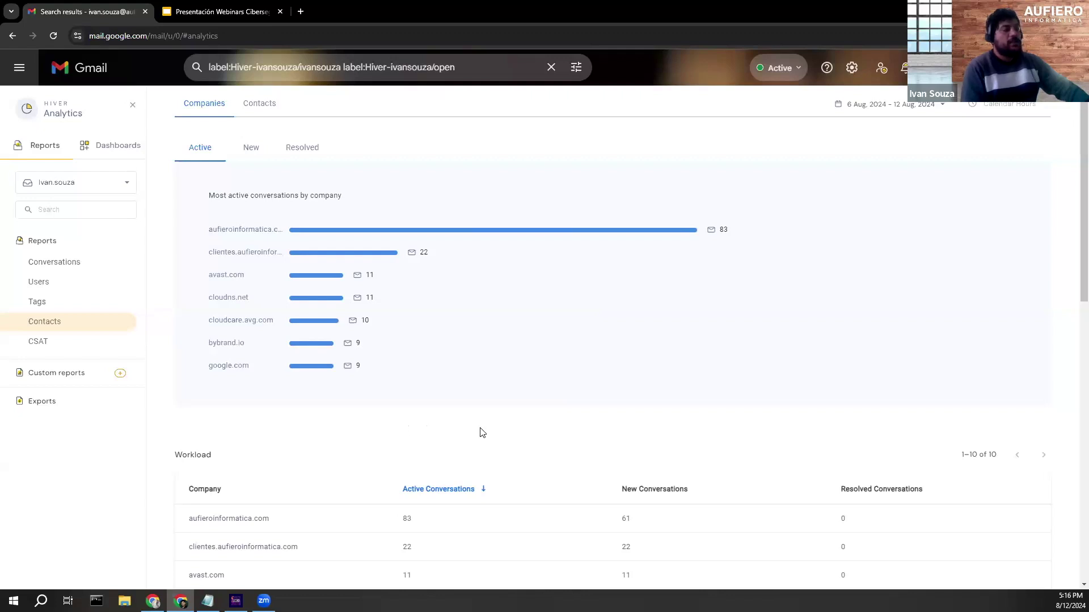
scroll(510, 408, "down", 5)
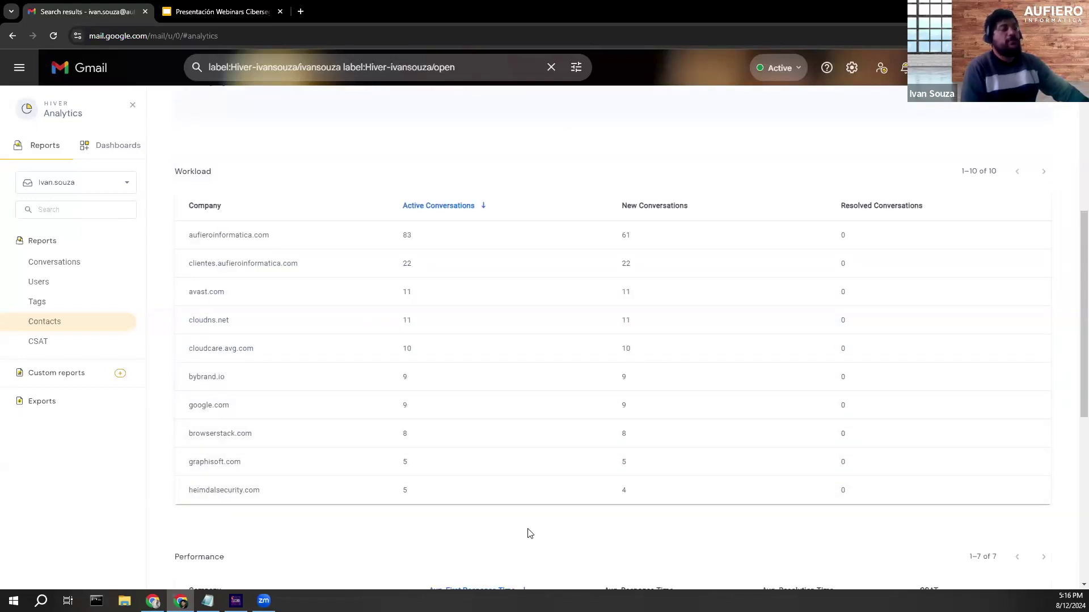
scroll(280, 234, "down", 7)
scroll(338, 294, "up", 12)
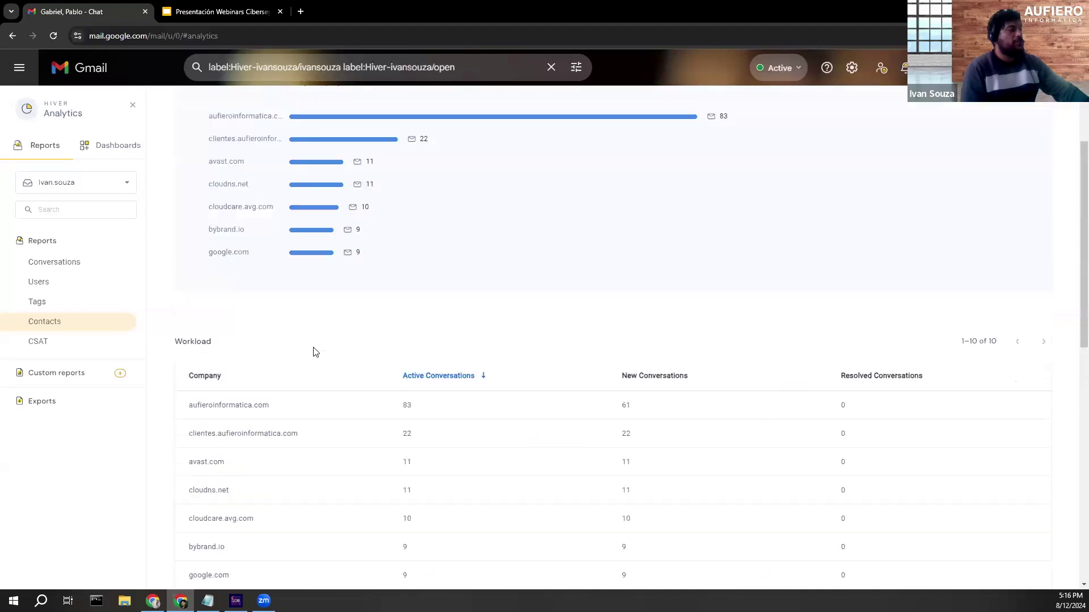
Switch the Contacts report to individual contacts and review their workload.
left_click(257, 105)
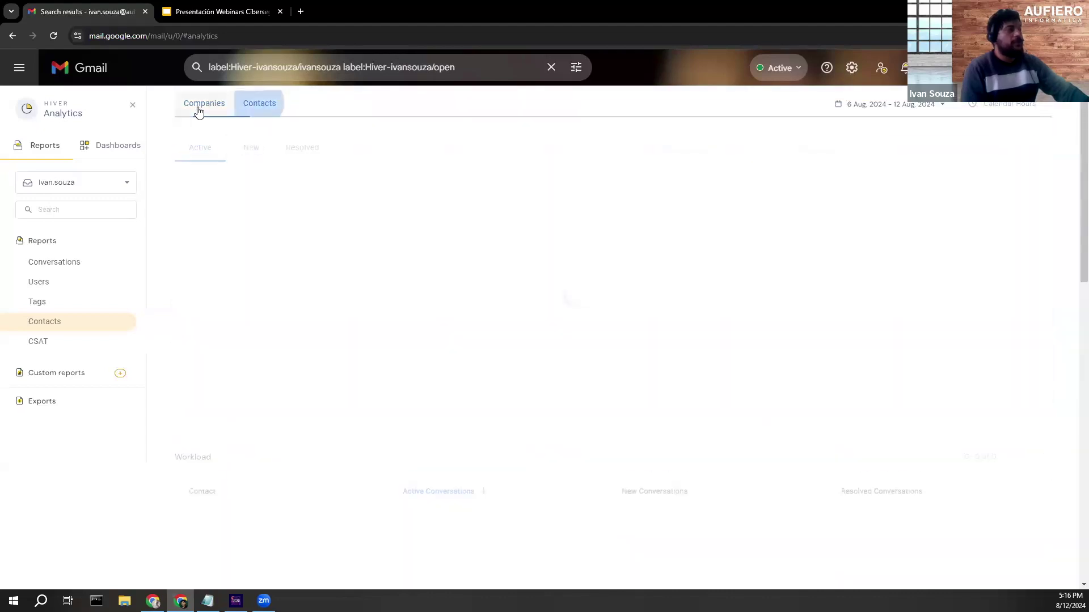
scroll(261, 321, "down", 5)
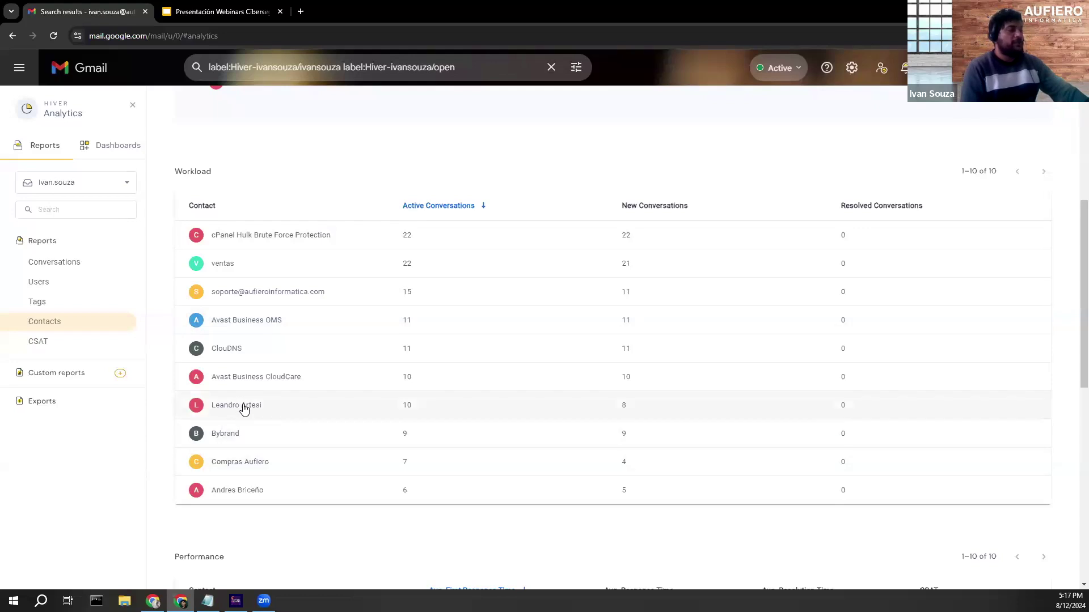
scroll(385, 396, "up", 5)
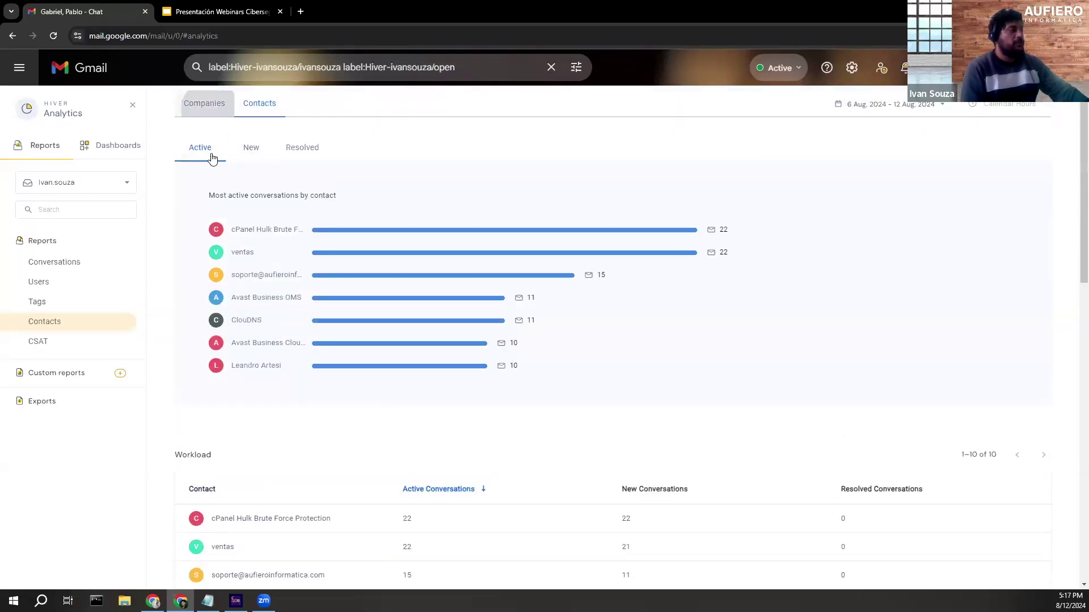
Return to the company breakdown and open the detailed report for aufieroinformatica.com.
left_click(204, 104)
scroll(287, 304, "down", 10)
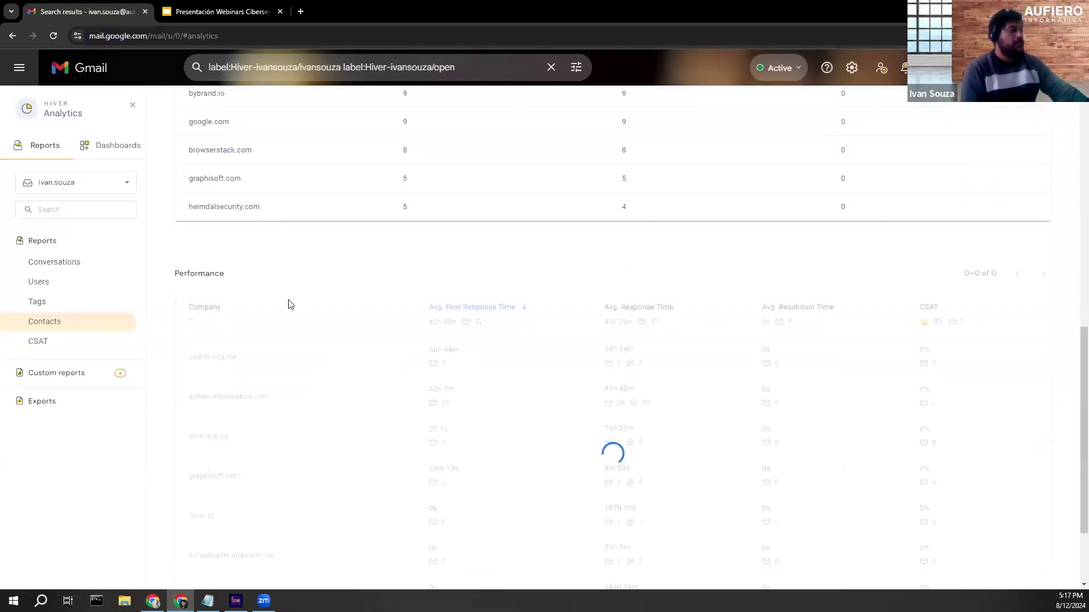
scroll(315, 249, "up", 5)
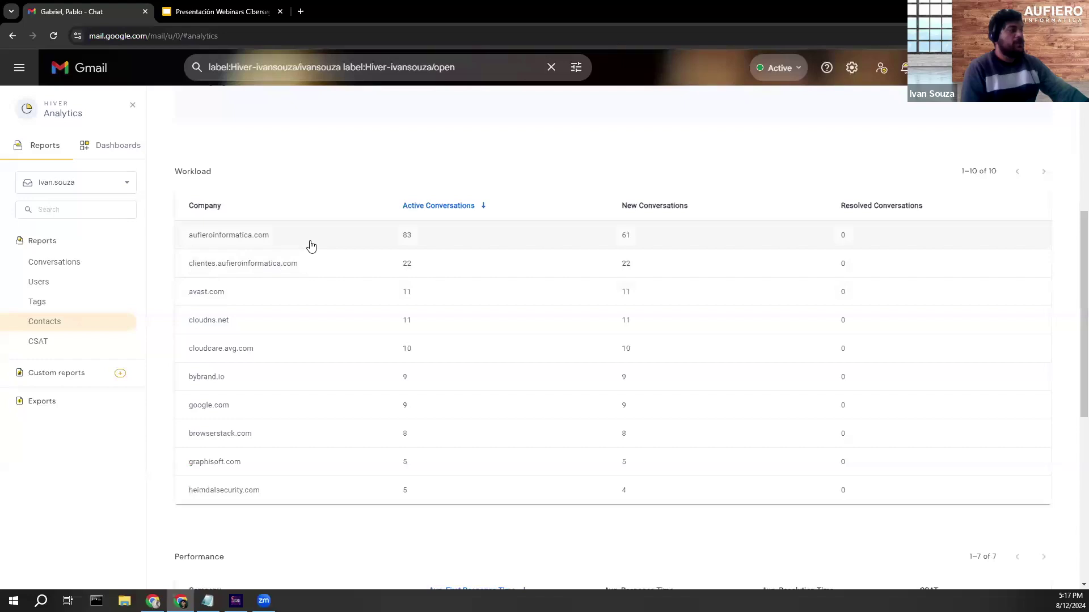
left_click(310, 246)
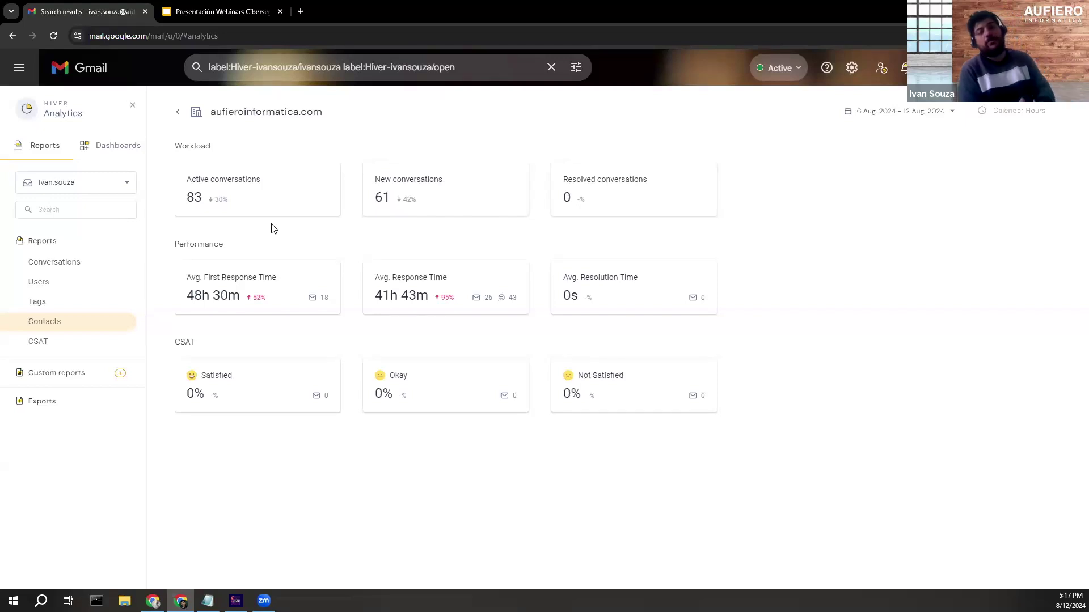
Open the CSAT report, toggle the percentage display on and off, and view all received feedback.
left_click(73, 343)
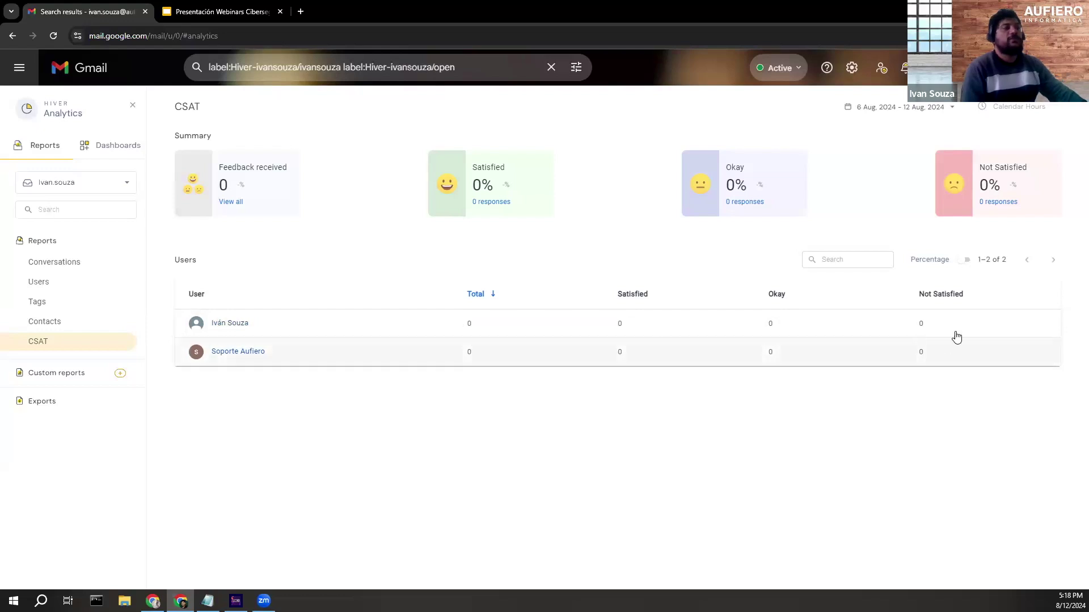
left_click(964, 260)
left_click(965, 259)
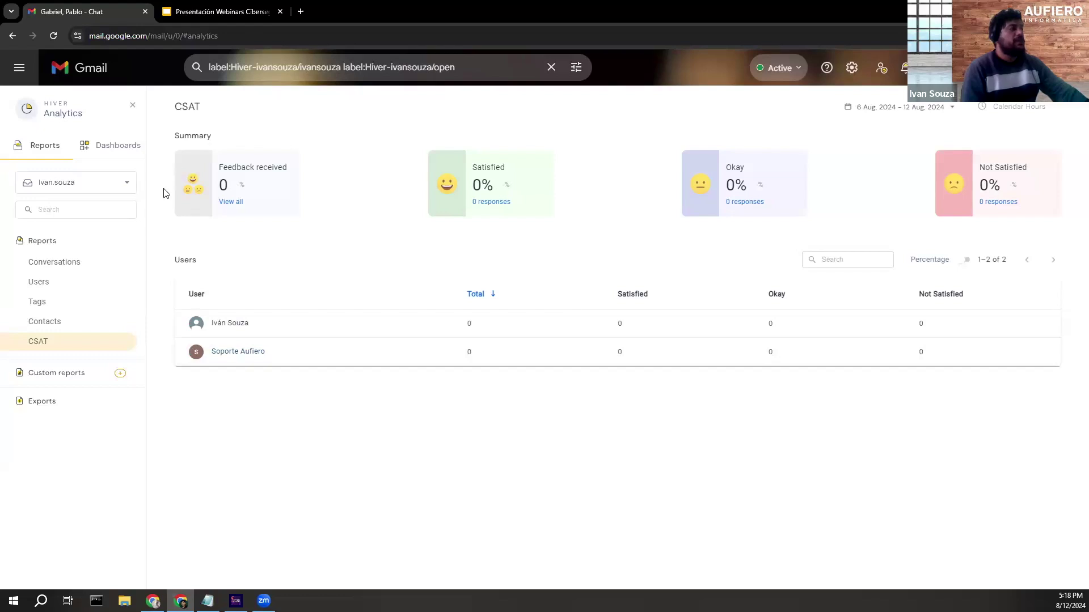
left_click(231, 203)
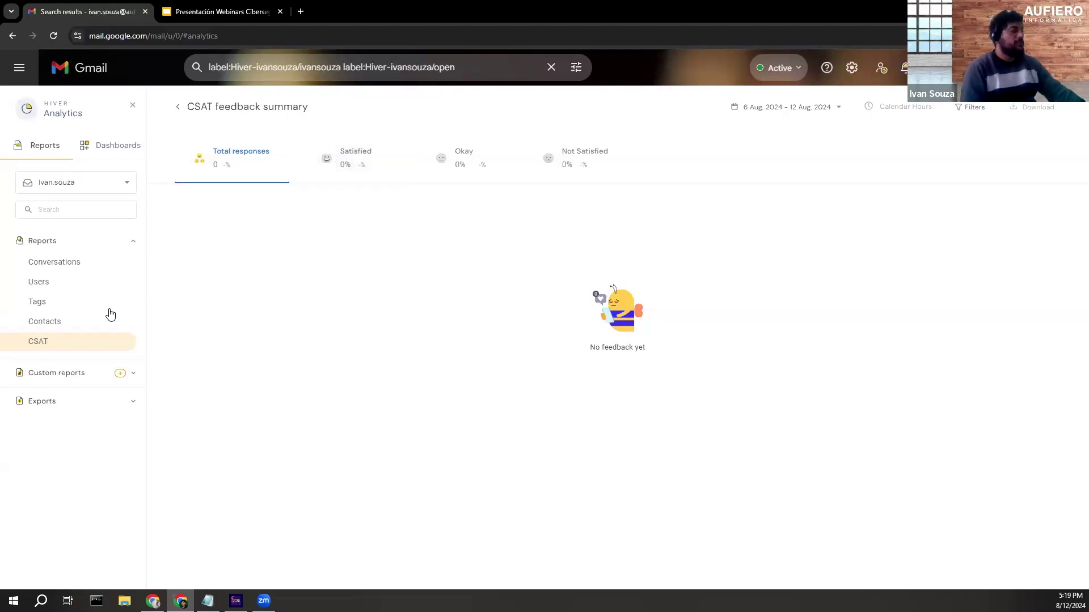
Start a custom report with the New conversations metric and restrict it to the mailbox owner as assignee.
left_click(88, 375)
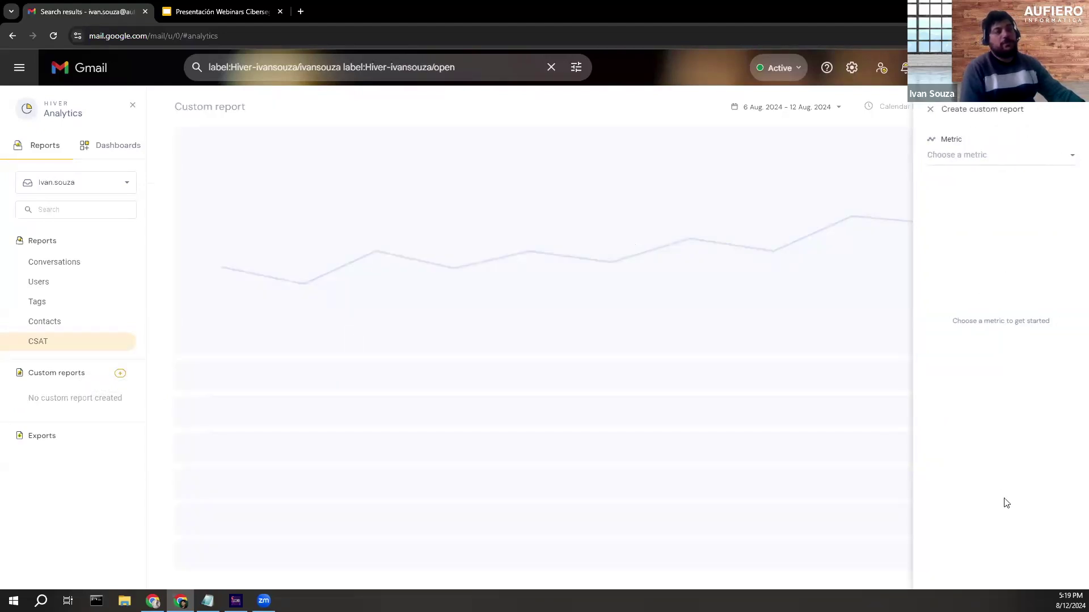
left_click(985, 155)
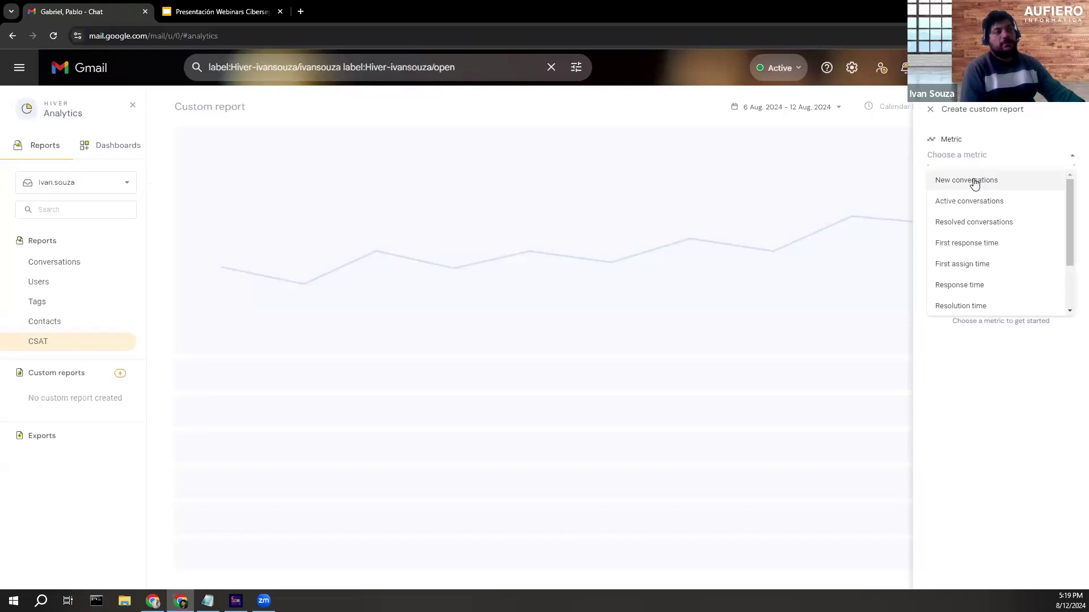
left_click(974, 180)
left_click(968, 216)
left_click(956, 275)
left_click(1048, 321)
Filter the custom report by status Open and tag Cliente 1, and close its setup without creating it.
left_click(958, 270)
left_click(941, 312)
left_click(1047, 397)
left_click(948, 324)
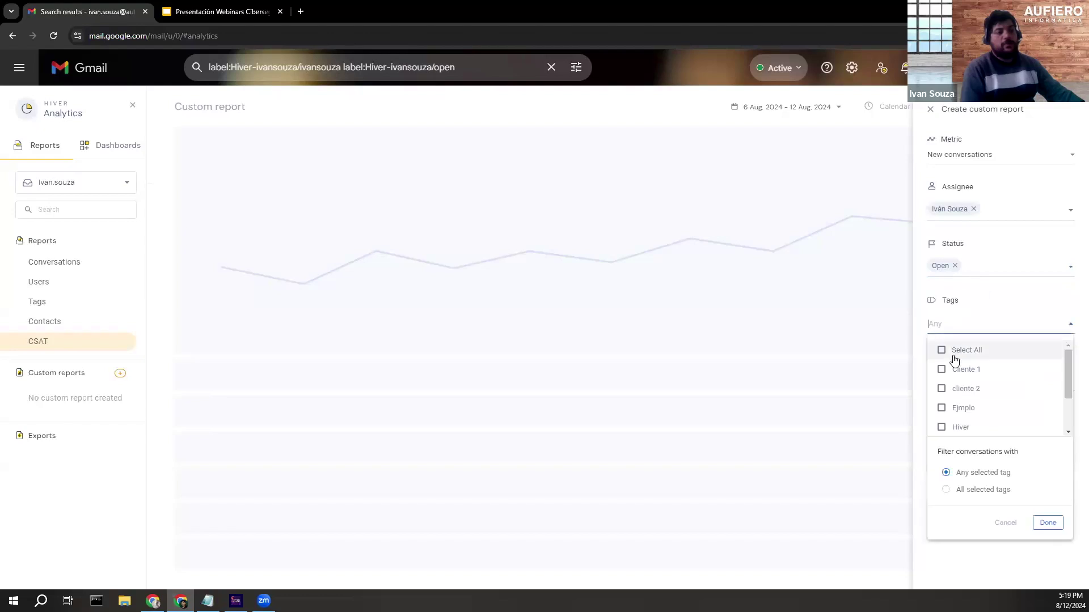
left_click(941, 369)
left_click(1047, 522)
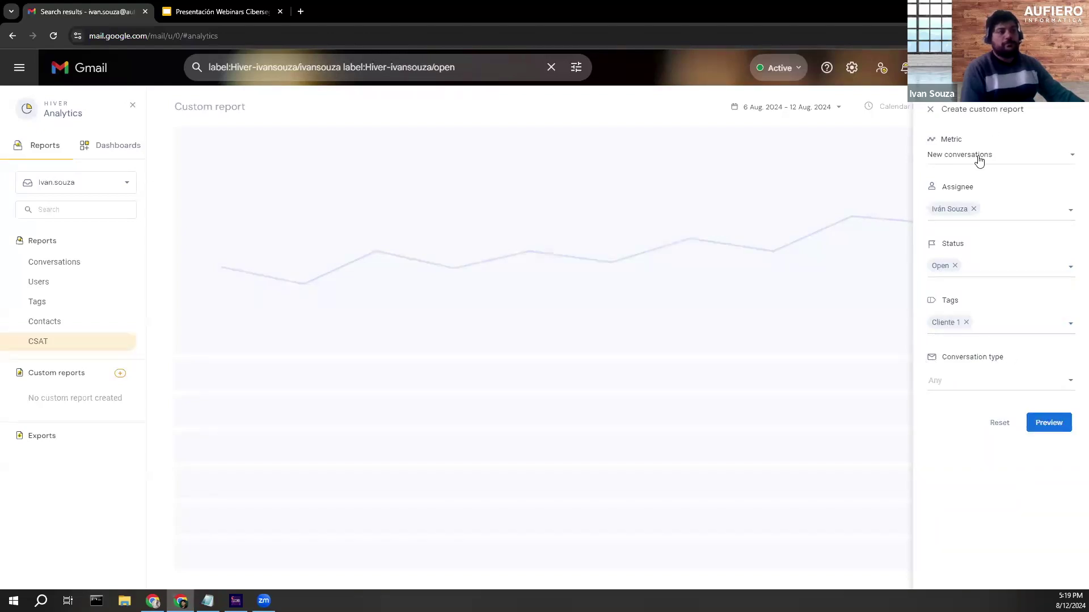
left_click(928, 118)
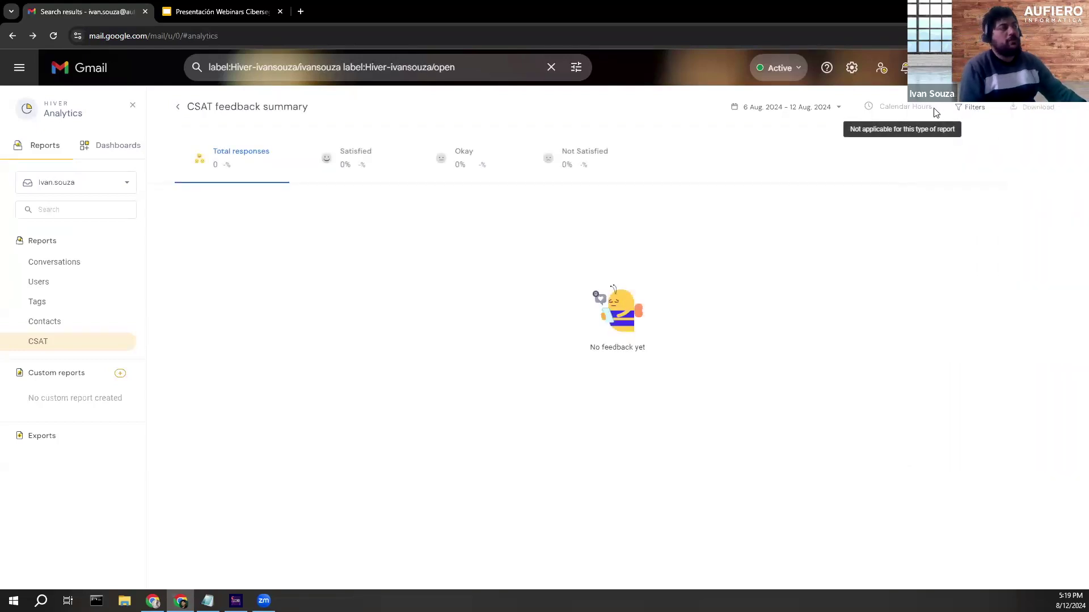
left_click(815, 127)
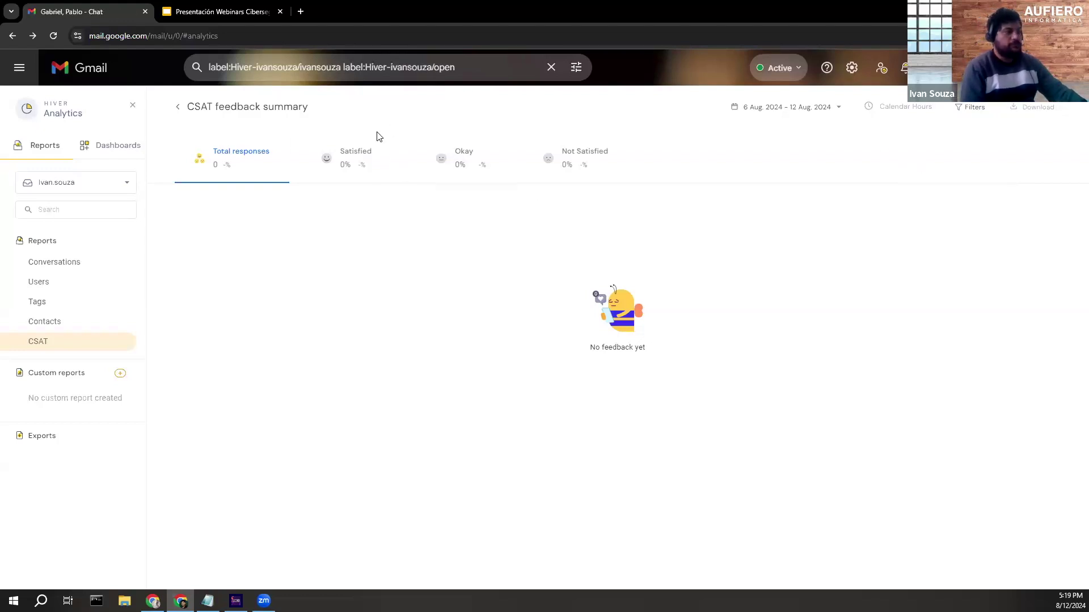
Leave Hiver Analytics and open the shared Email Templates page.
left_click(133, 105)
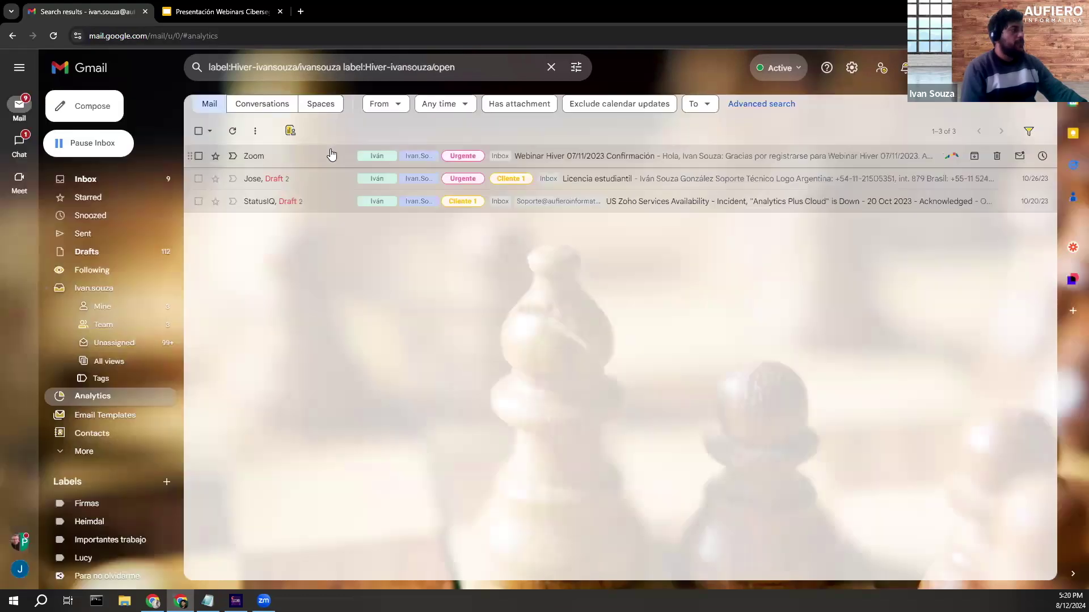
scroll(113, 374, "down", 1)
scroll(131, 365, "up", 2)
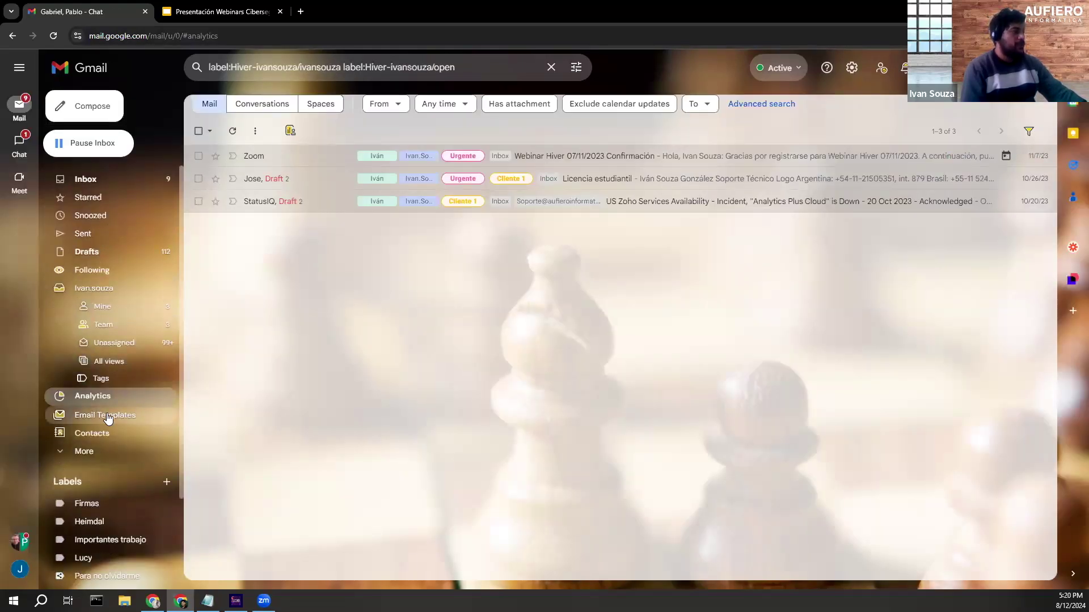
left_click(108, 416)
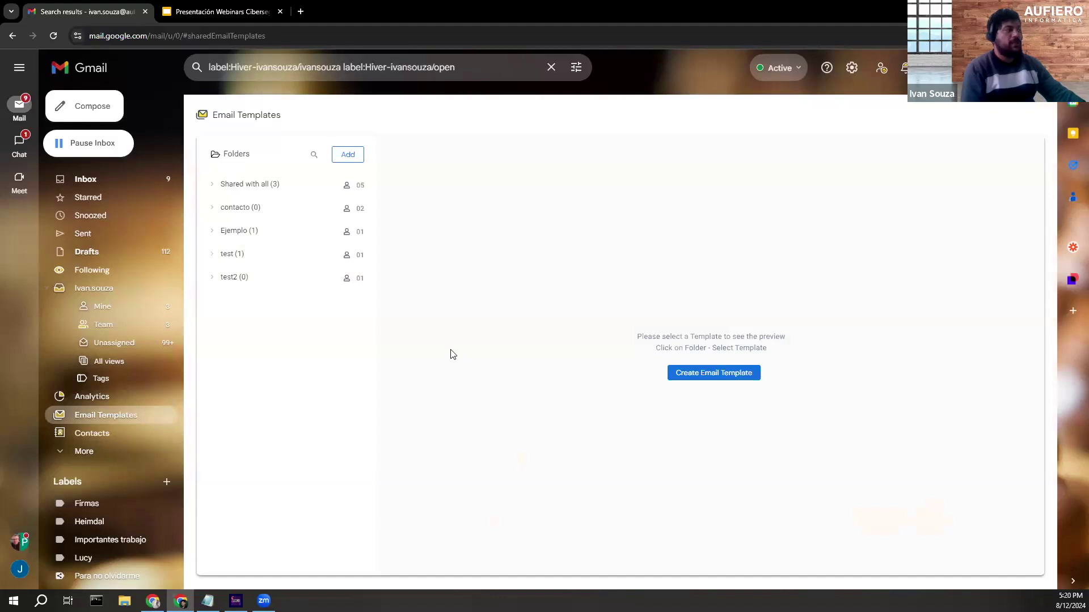